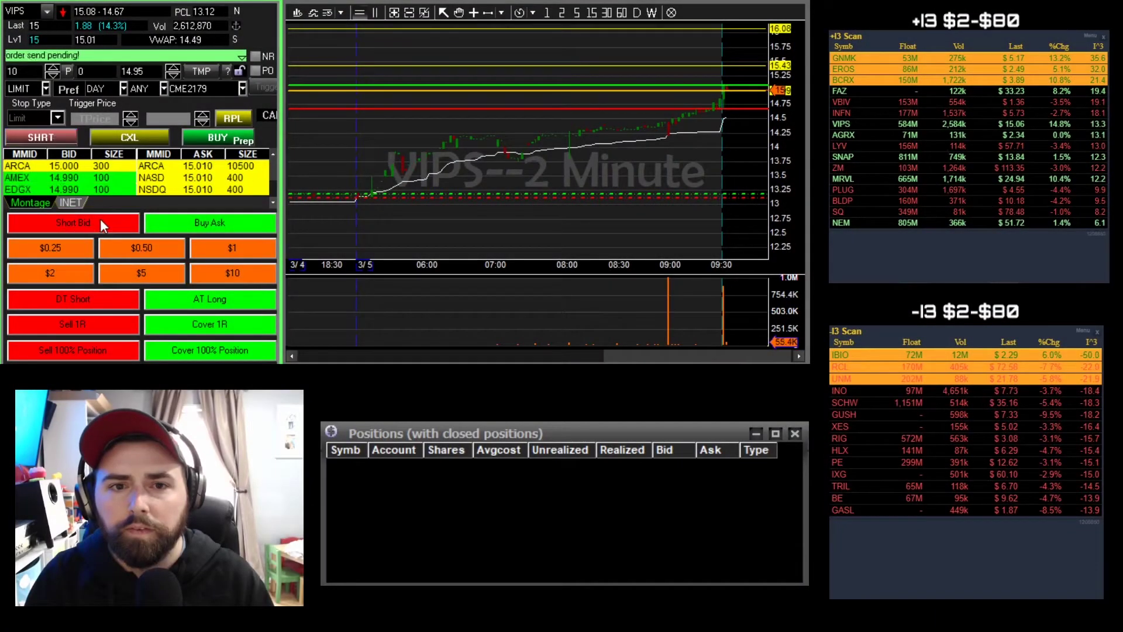
Short 10 VIPS at the bid, set a 14.75 cover limit, then add 10 more short at 15.25
{"action": "key", "text": "Return"}
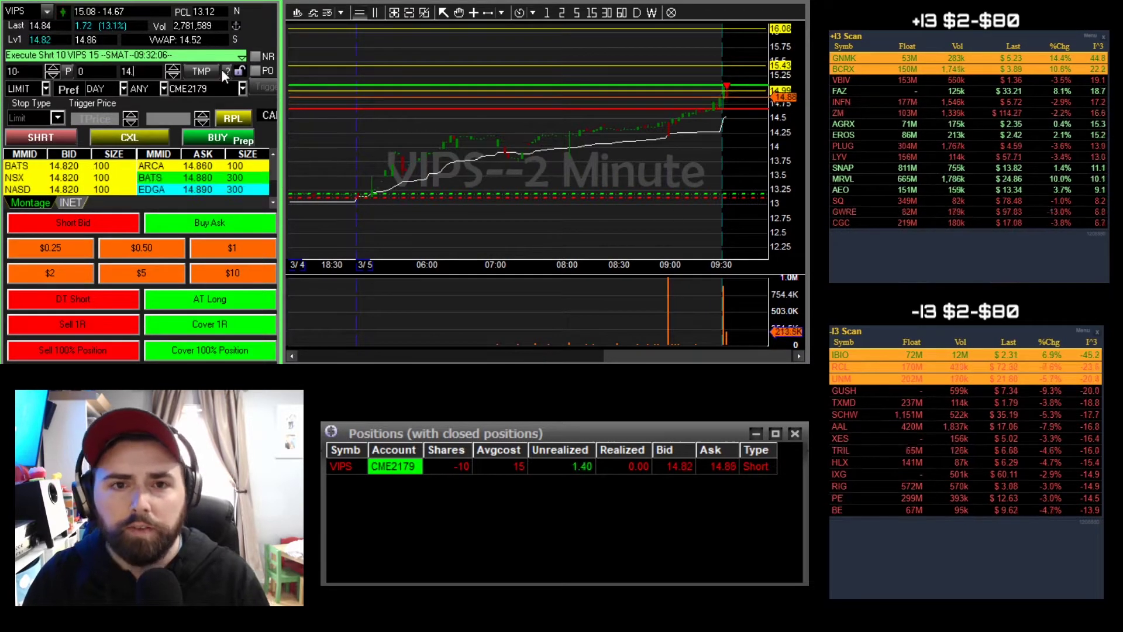
{"action": "left_click", "coordinate": [727, 104]}
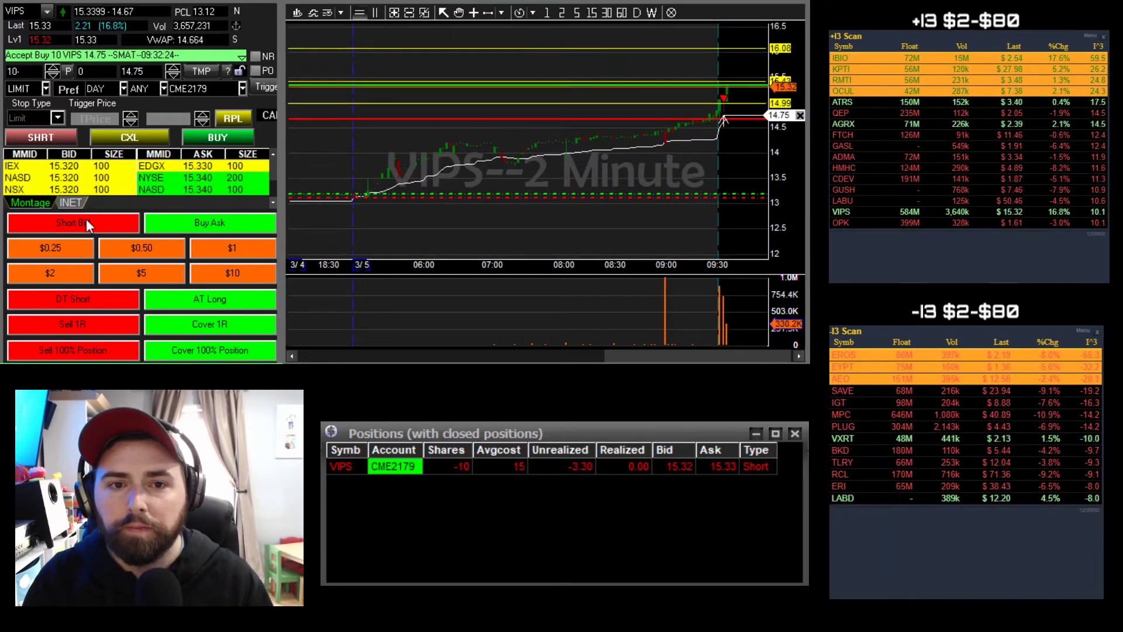
{"action": "left_click", "coordinate": [86, 221]}
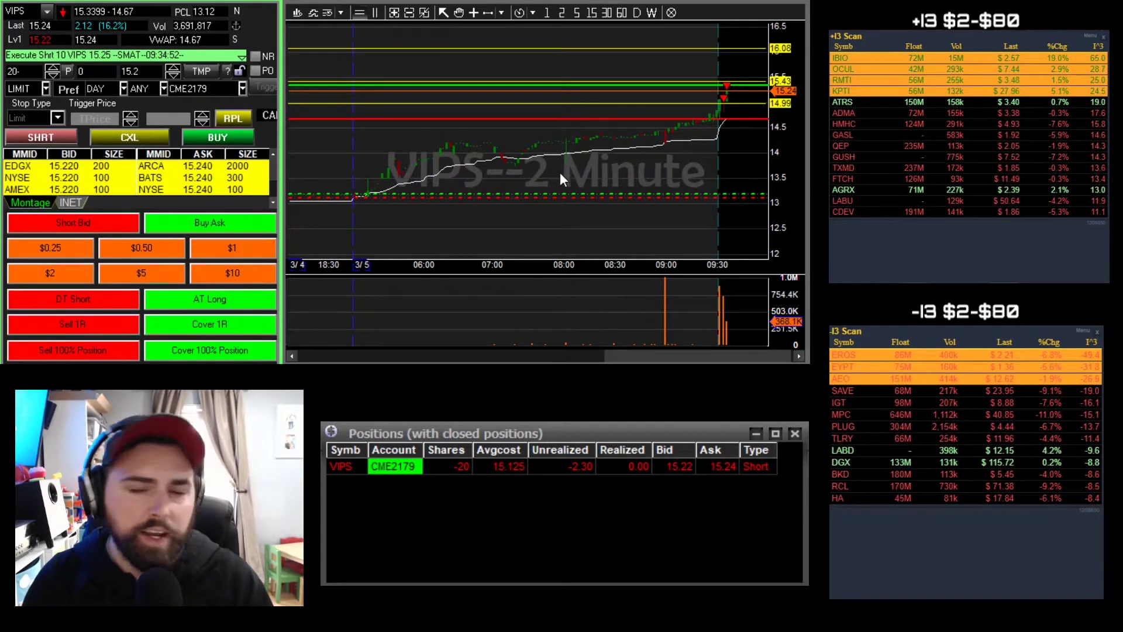
Work buy-limit cover orders on the chart at 14.92 and 14.91, raising the 30-share cover to 15.01
{"action": "left_click", "coordinate": [234, 327]}
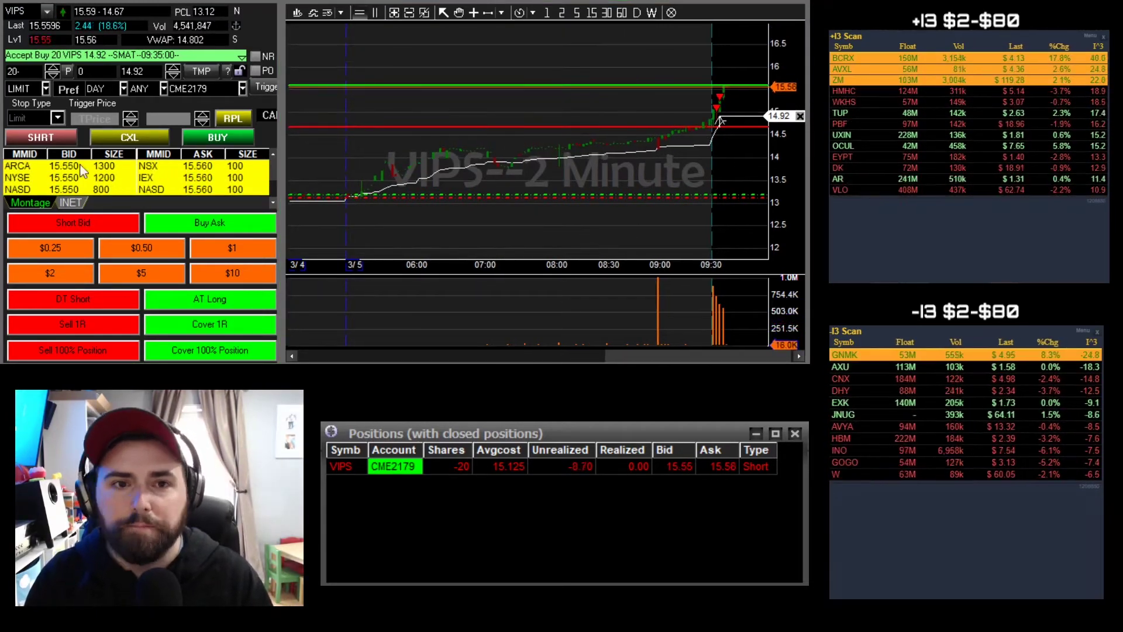
{"action": "left_click", "coordinate": [107, 220]}
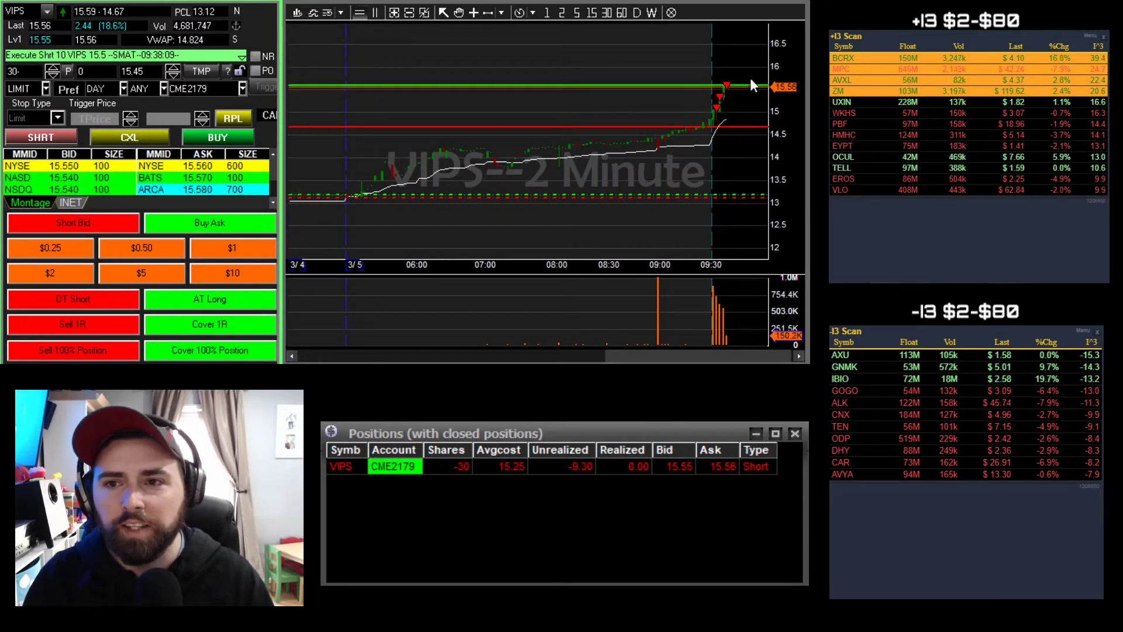
{"action": "left_click", "coordinate": [727, 117]}
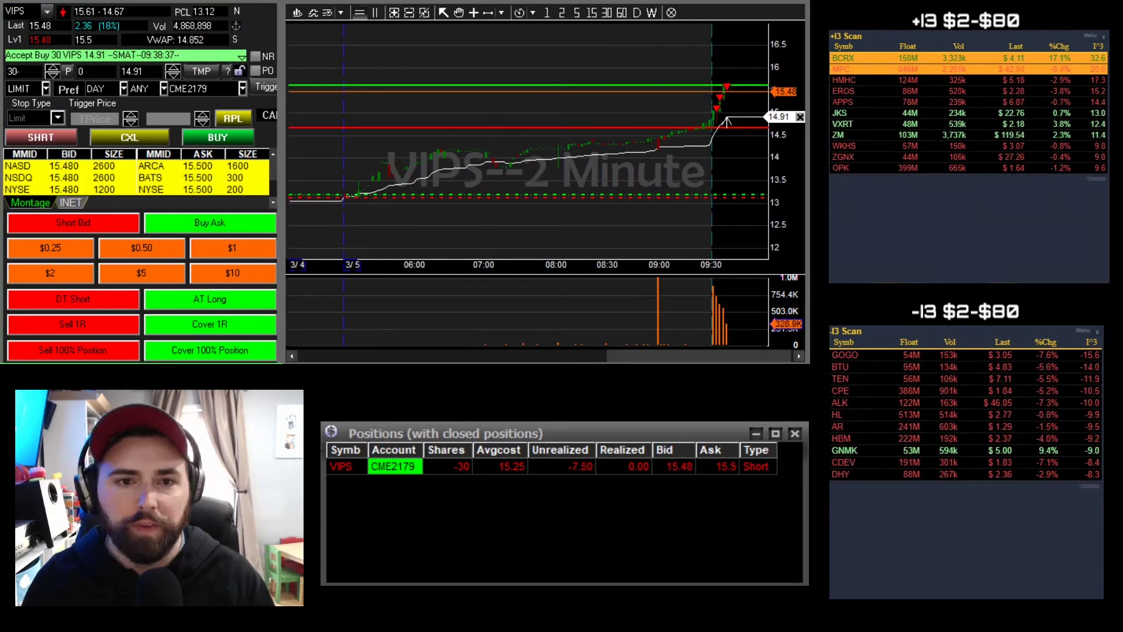
{"action": "type", "text": "10"}
{"action": "scroll", "coordinate": [692, 196], "scroll_direction": "up", "scroll_amount": 2}
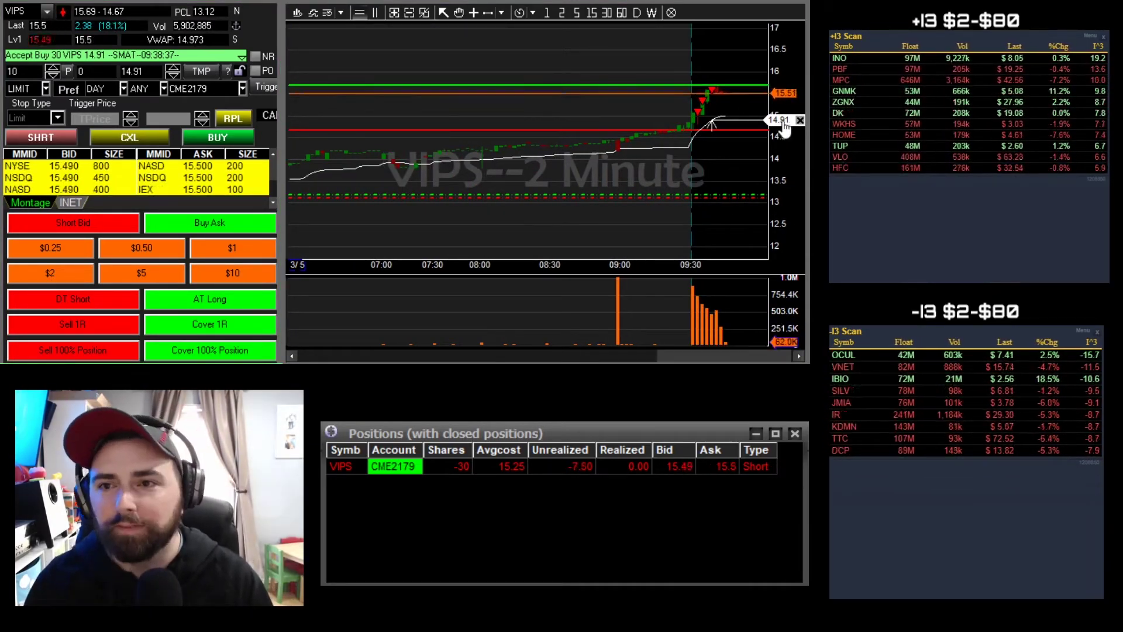
{"action": "key", "text": "b"}
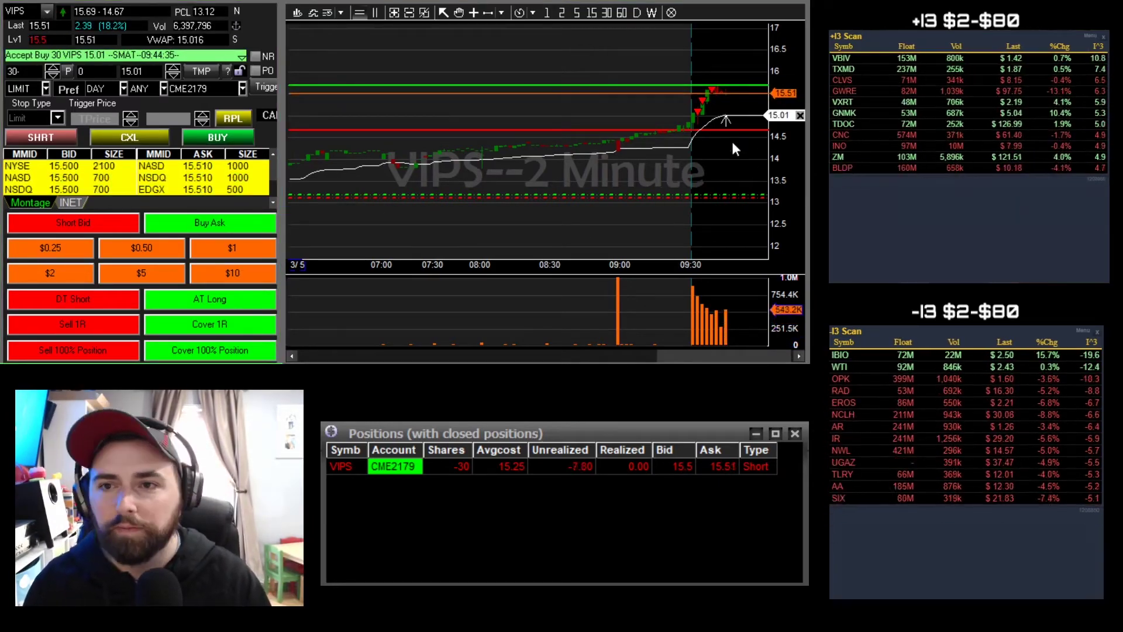
Cover 15 of the 30 VIPS shares at the 15.14 ask, banking 1.65 realized
{"action": "left_click", "coordinate": [579, 152]}
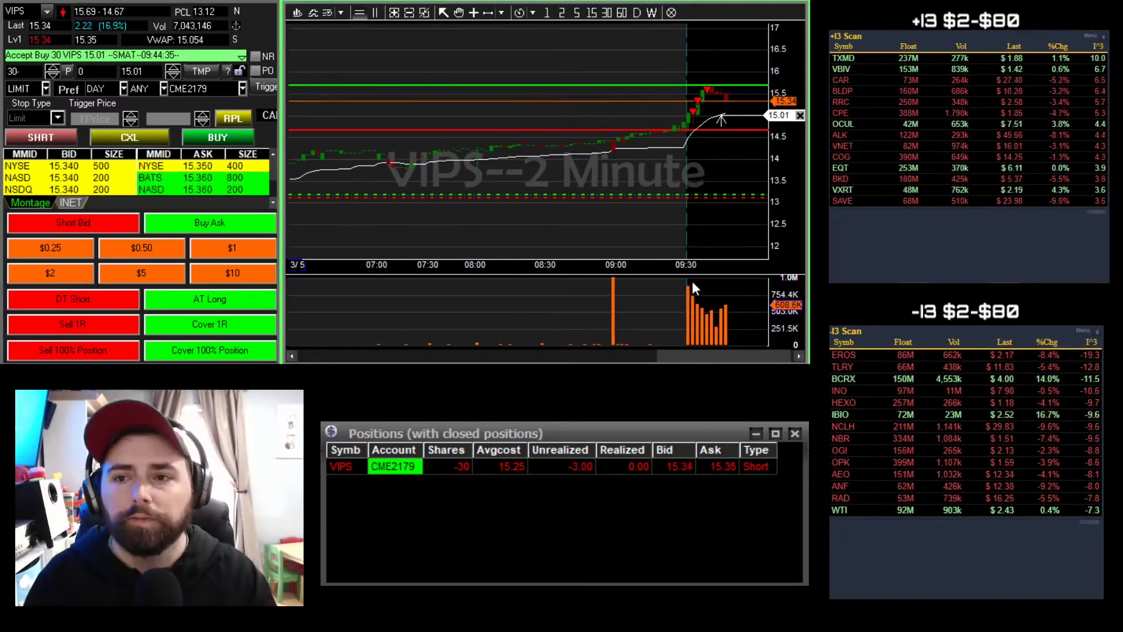
{"action": "type", "text": "15"}
{"action": "left_click", "coordinate": [222, 222]}
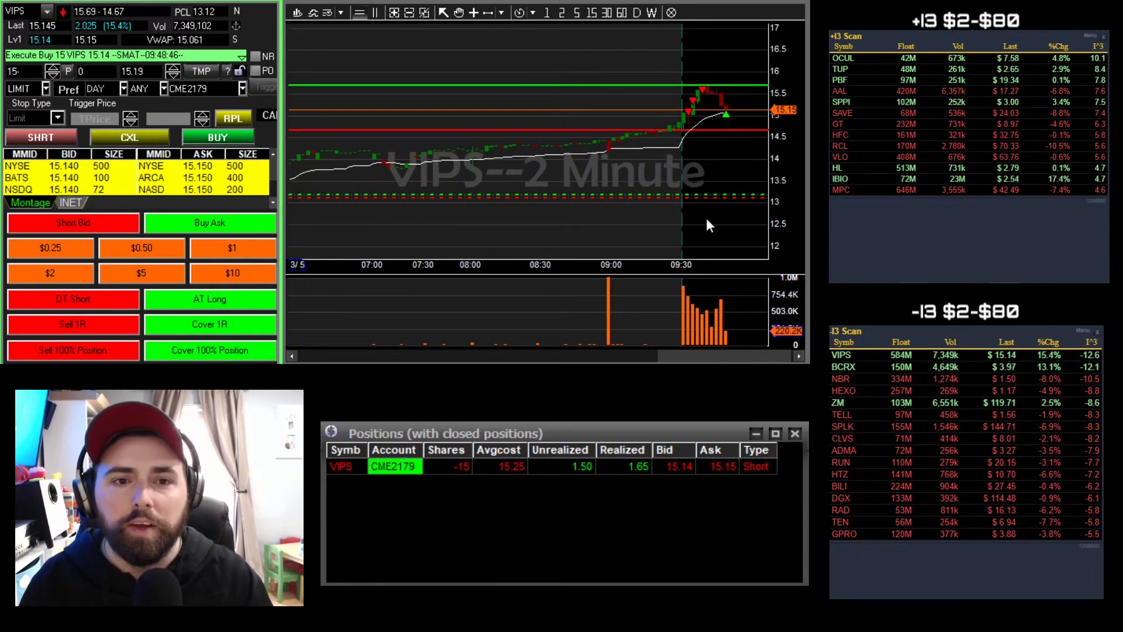
Place a 15-share buy limit at 14.91, then cover 100% of the position for 5.10 realized profit
{"action": "key", "text": "shift+b"}
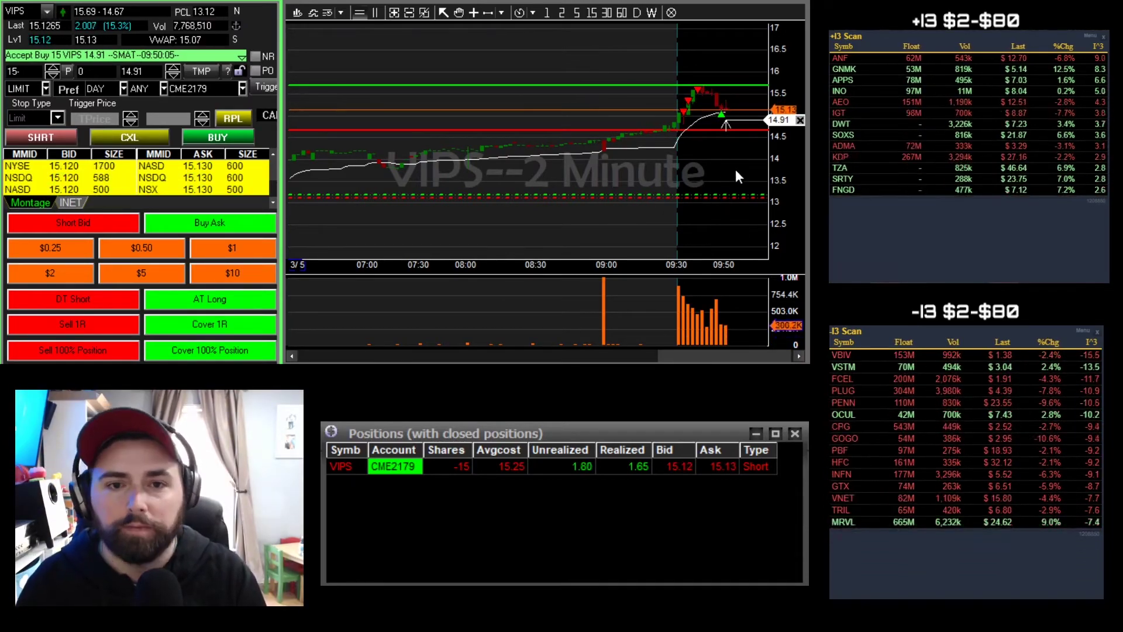
{"action": "left_click", "coordinate": [232, 351]}
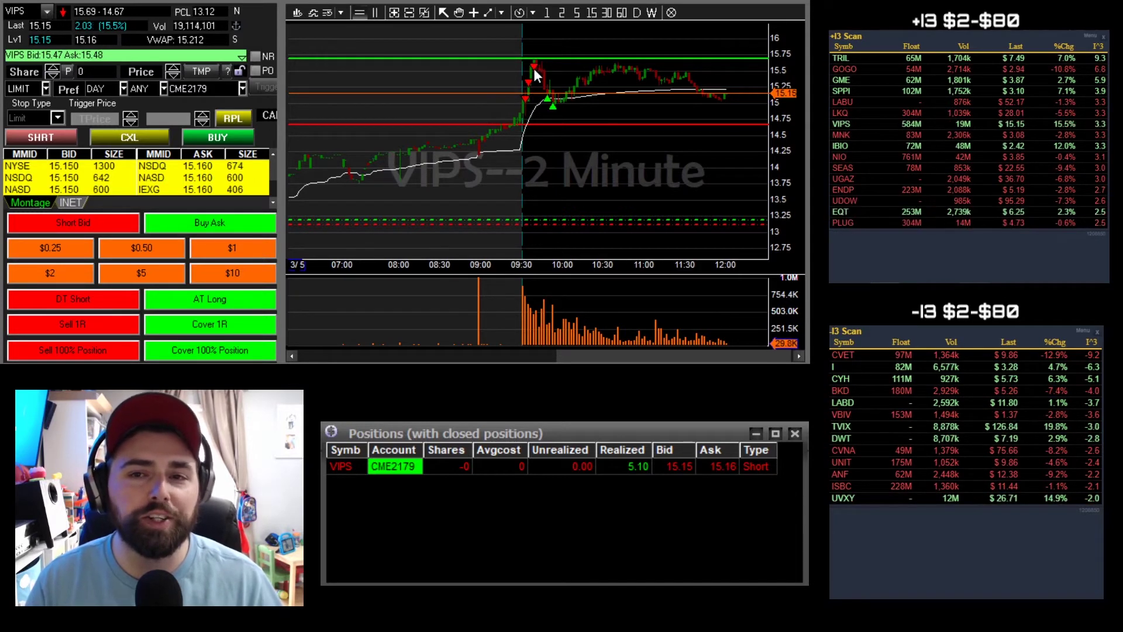
{"action": "left_click", "coordinate": [635, 13]}
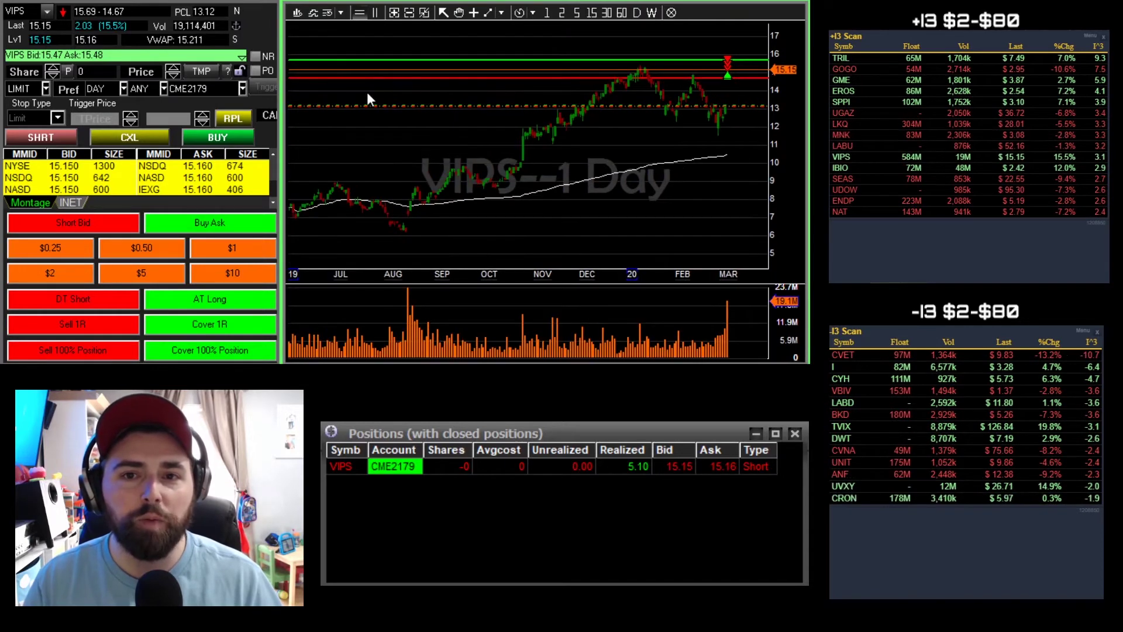
{"action": "scroll", "coordinate": [294, 75], "scroll_direction": "down", "scroll_amount": 3}
{"action": "scroll", "coordinate": [287, 75], "scroll_direction": "down", "scroll_amount": 2}
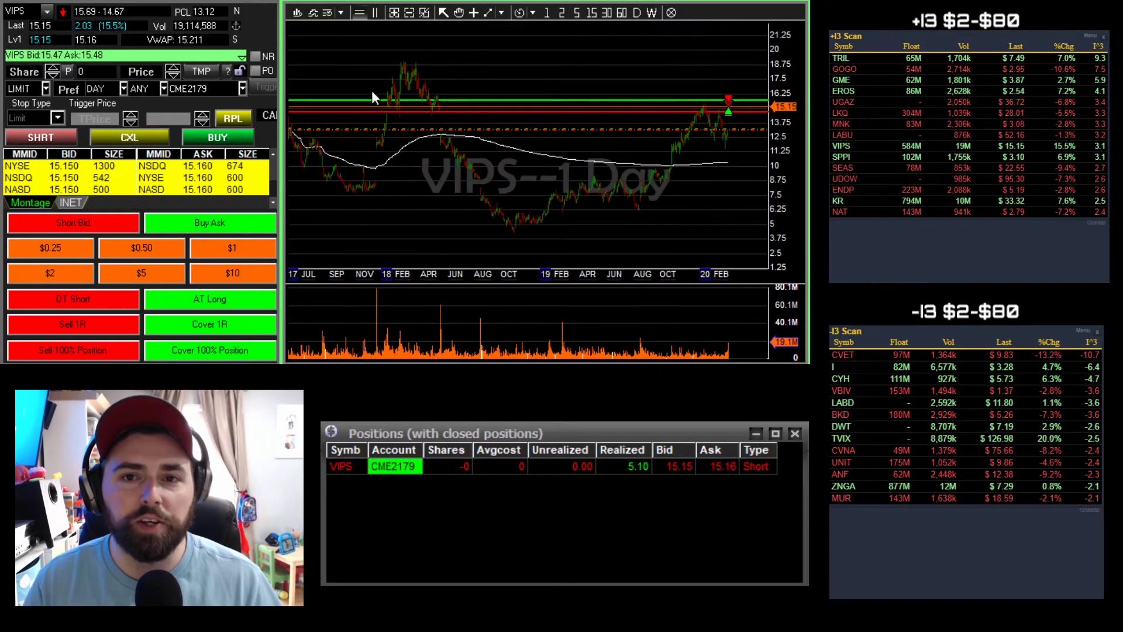
Draw a horizontal line on the daily resistance near 16.09 and return to the 2-minute chart
{"action": "left_click", "coordinate": [501, 13]}
{"action": "left_click", "coordinate": [534, 66]}
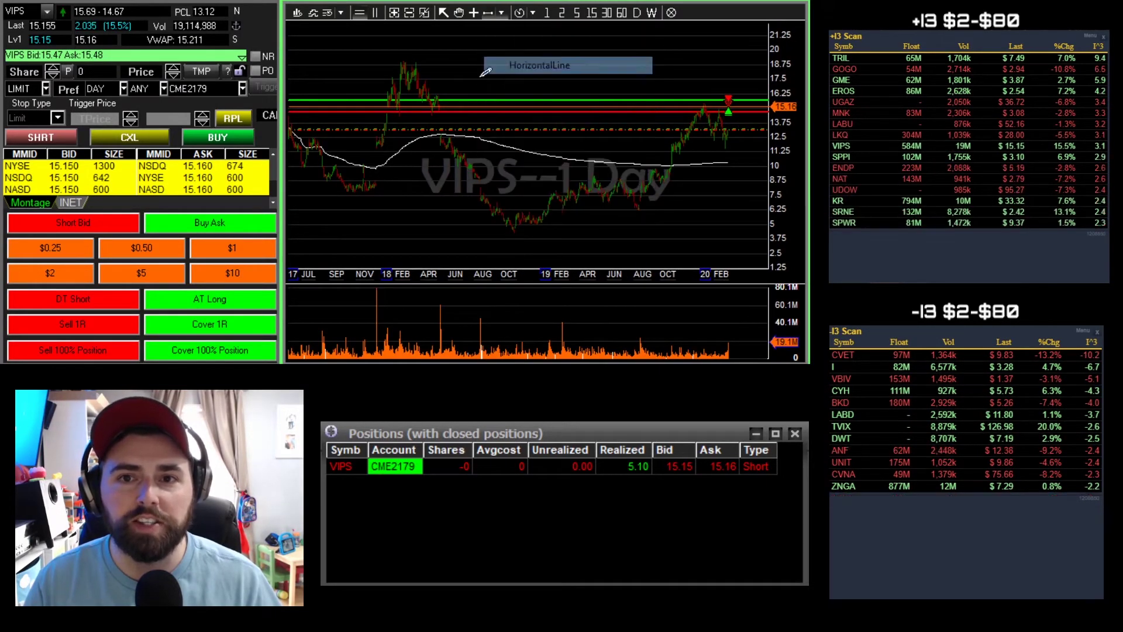
{"action": "left_click_drag", "start_coordinate": [429, 87], "coordinate": [437, 92]}
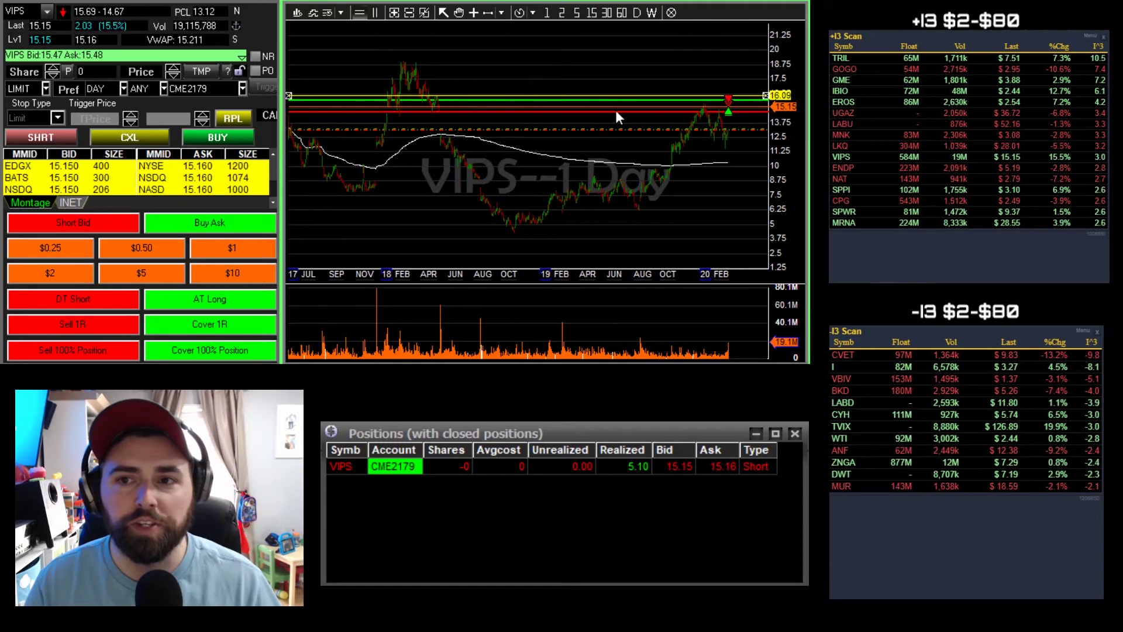
{"action": "left_click", "coordinate": [561, 12]}
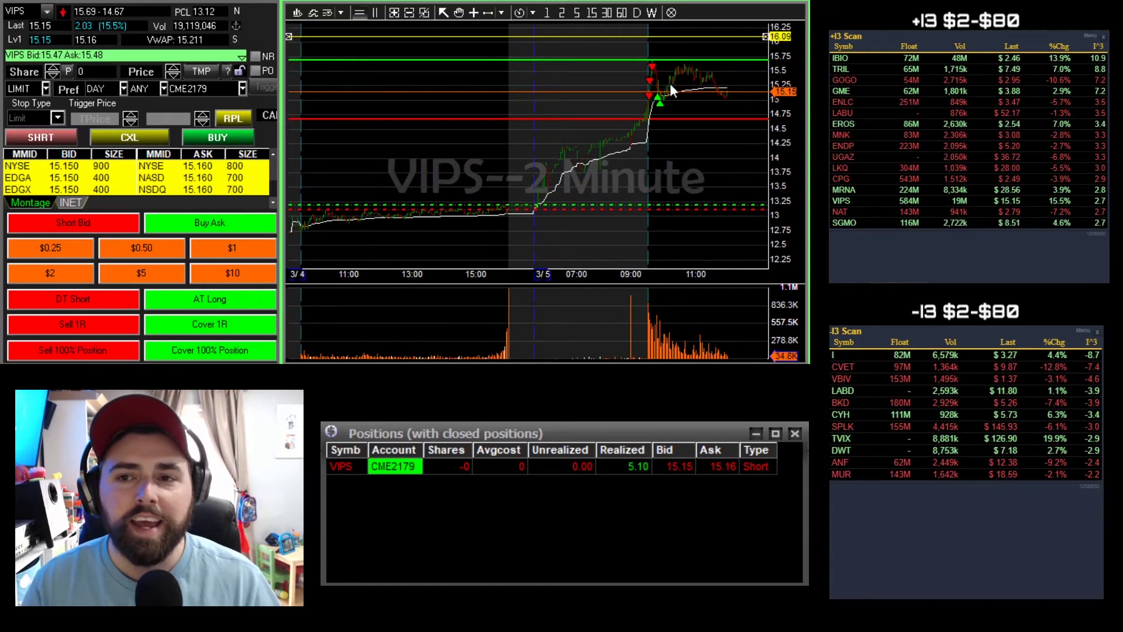
{"action": "scroll", "coordinate": [670, 88], "scroll_direction": "up", "scroll_amount": 2}
{"action": "scroll", "coordinate": [670, 96], "scroll_direction": "up", "scroll_amount": 2}
{"action": "scroll", "coordinate": [658, 101], "scroll_direction": "up", "scroll_amount": 2}
{"action": "scroll", "coordinate": [651, 103], "scroll_direction": "up", "scroll_amount": 2}
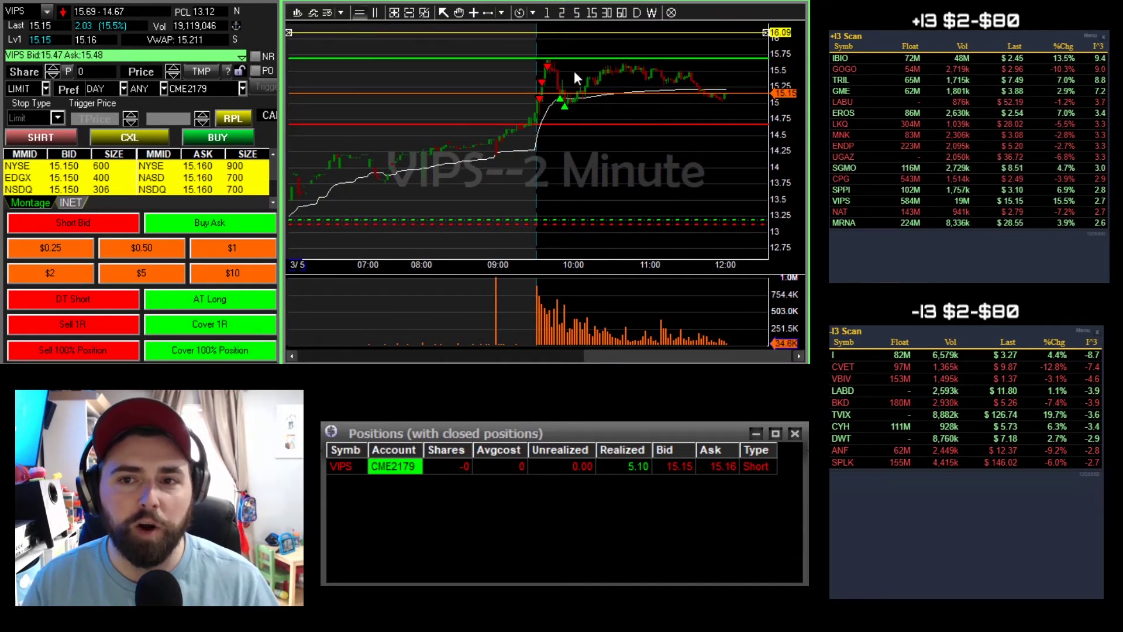
{"action": "scroll", "coordinate": [570, 79], "scroll_direction": "up", "scroll_amount": 2}
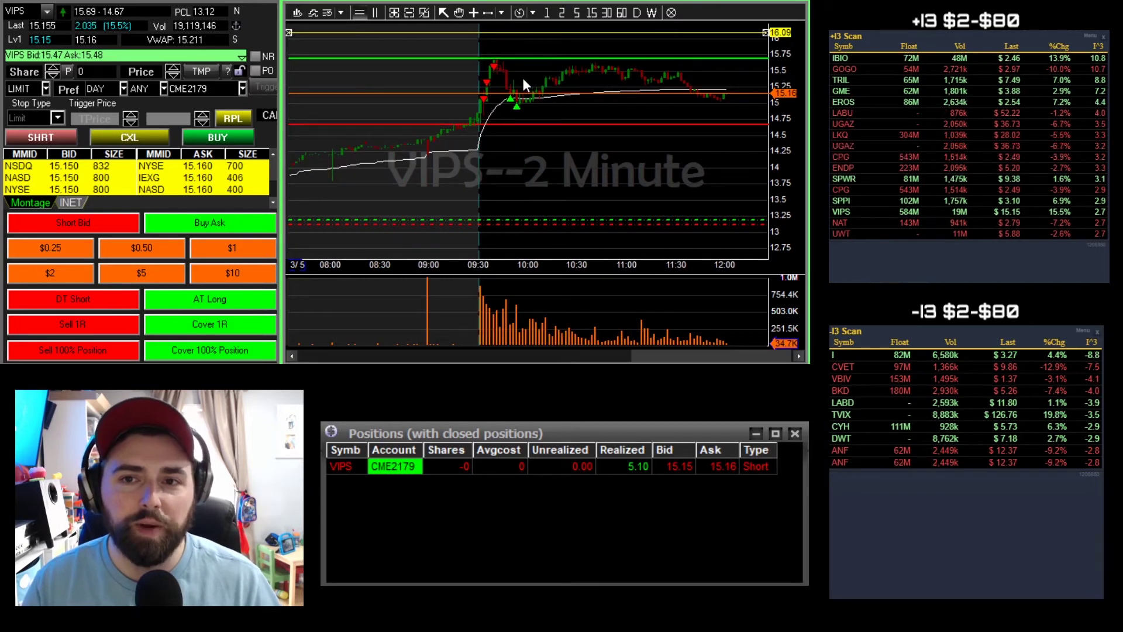